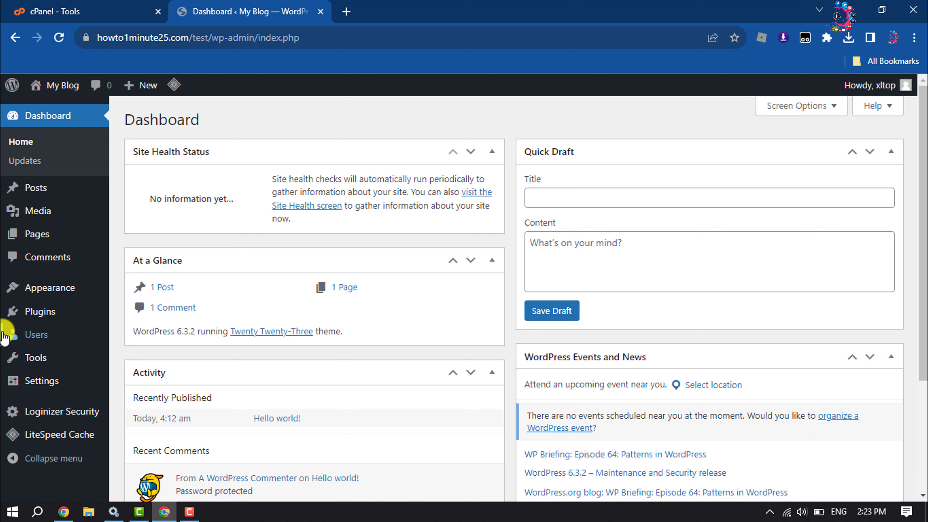
- Search the plugin directory for 'file', then install and activate the File Manager plugin
{"action": "mouse_move", "coordinate": [29, 313]}
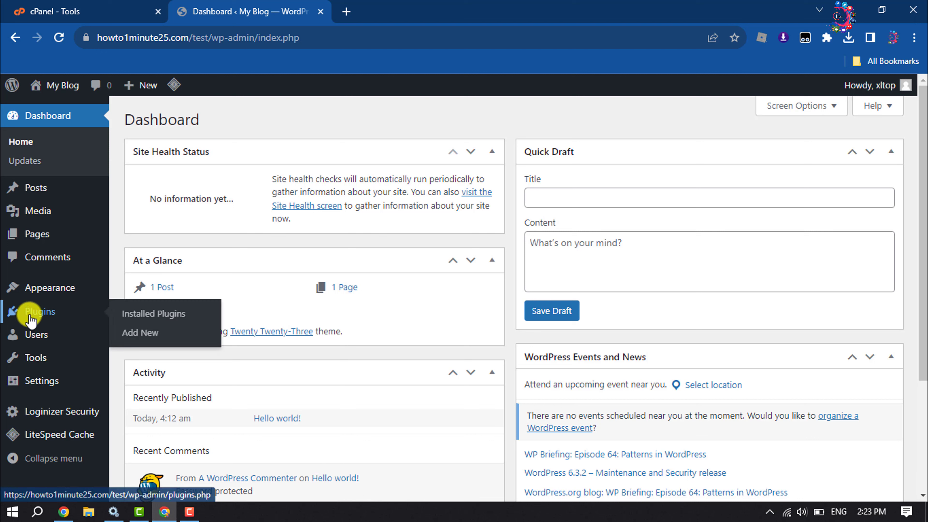
{"action": "left_click", "coordinate": [147, 338]}
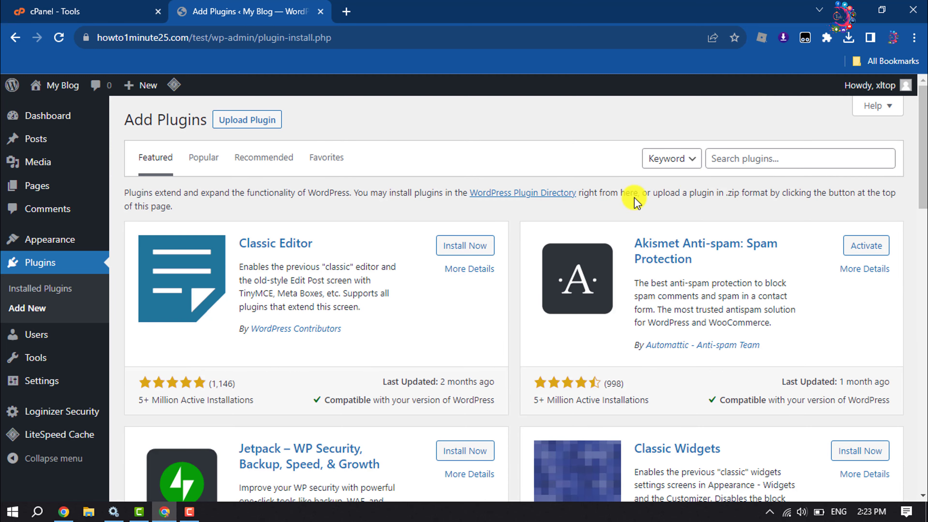
{"action": "left_click", "coordinate": [738, 158]}
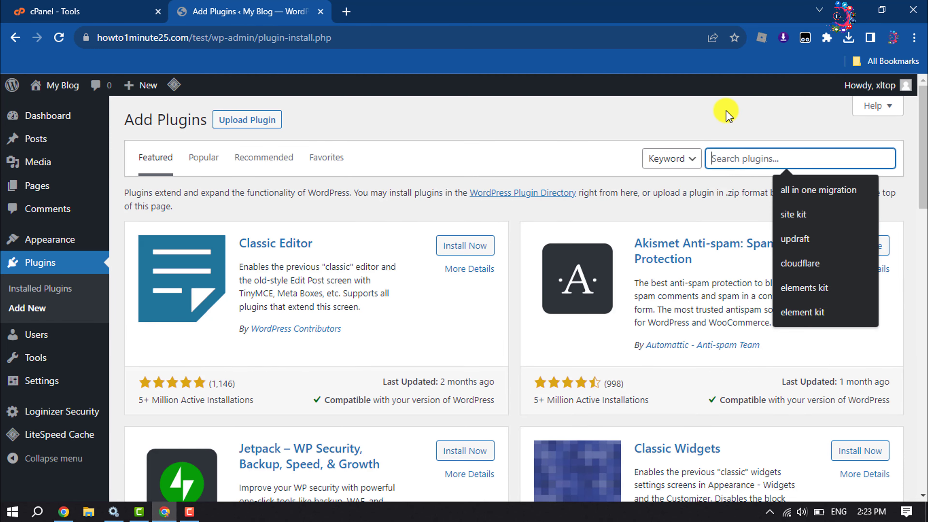
{"action": "type", "text": "file manager"}
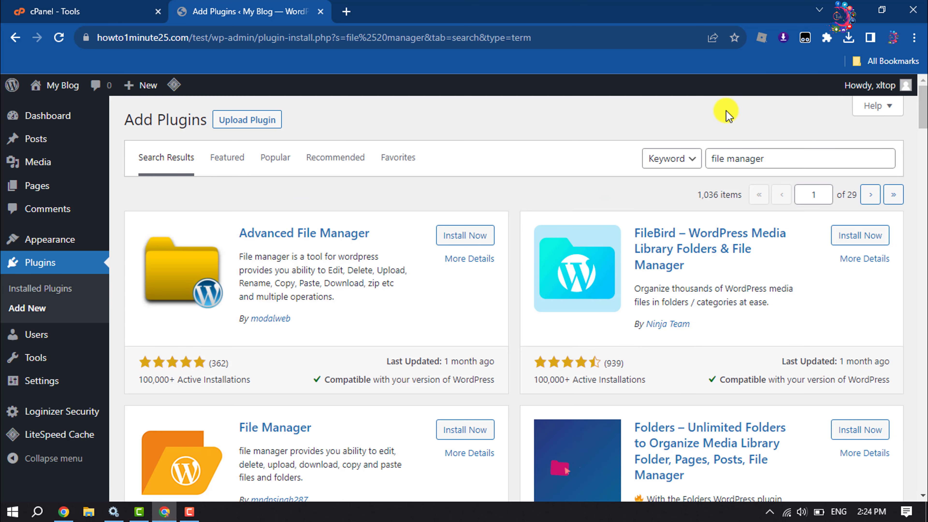
{"action": "scroll", "coordinate": [710, 129], "scroll_direction": "down", "scroll_amount": 4}
{"action": "left_click", "coordinate": [457, 227]}
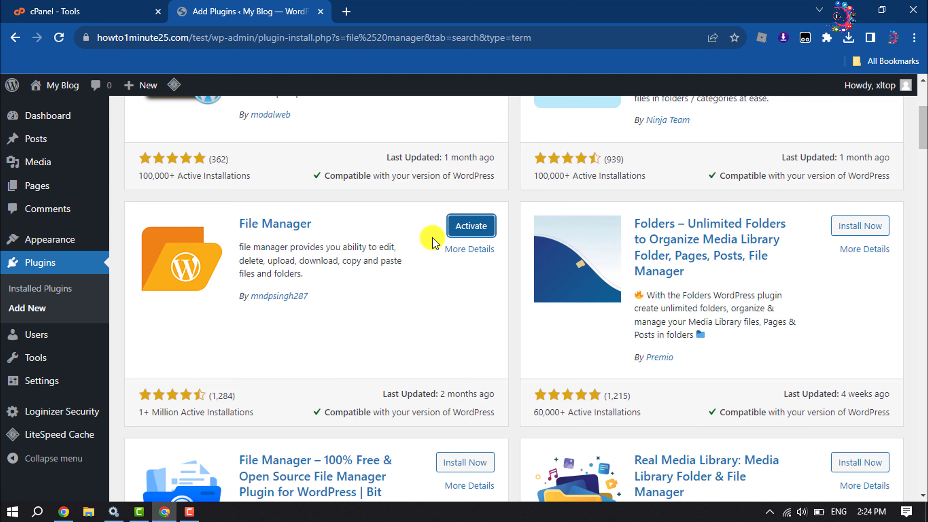
{"action": "left_click", "coordinate": [471, 226]}
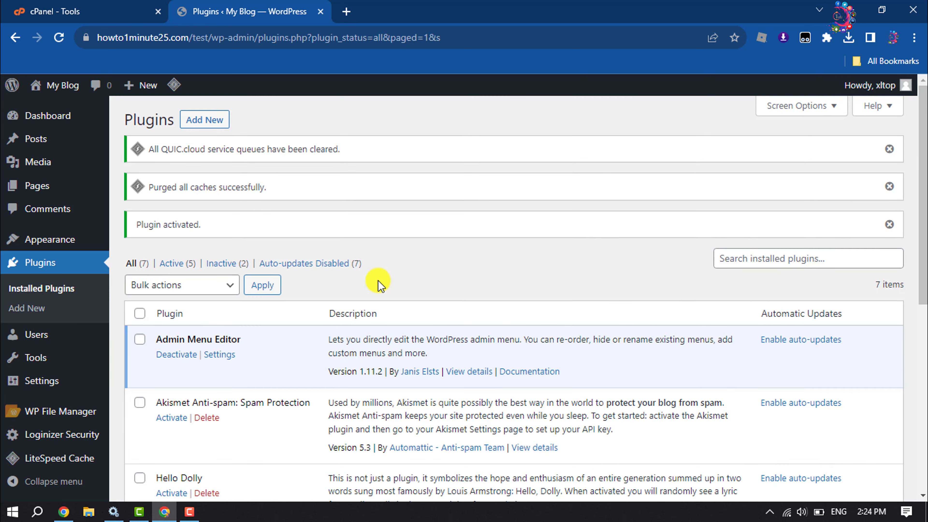
- Search 'phpmyadmin', download phpMyAdmin 5.2.1 from phpmyadmin.net, then close that tab
{"action": "left_click", "coordinate": [346, 11]}
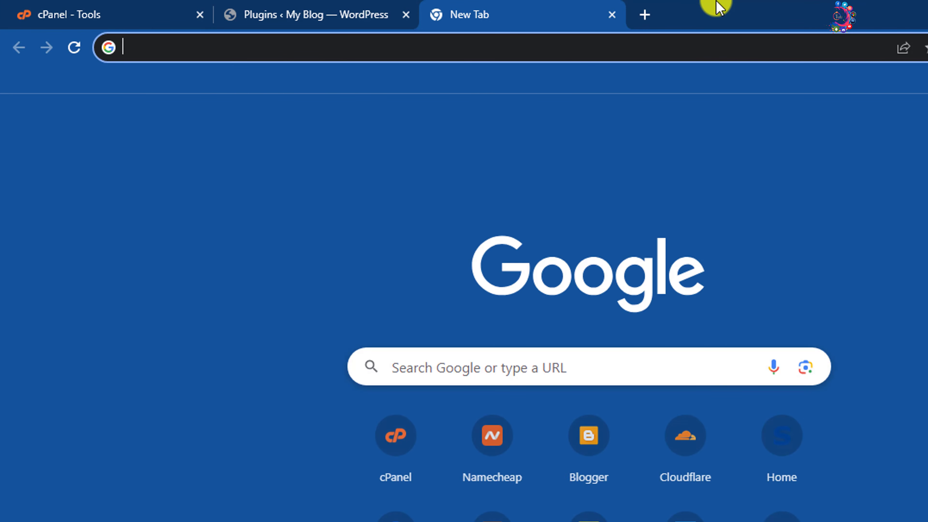
{"action": "type", "text": "phpmyadmin"}
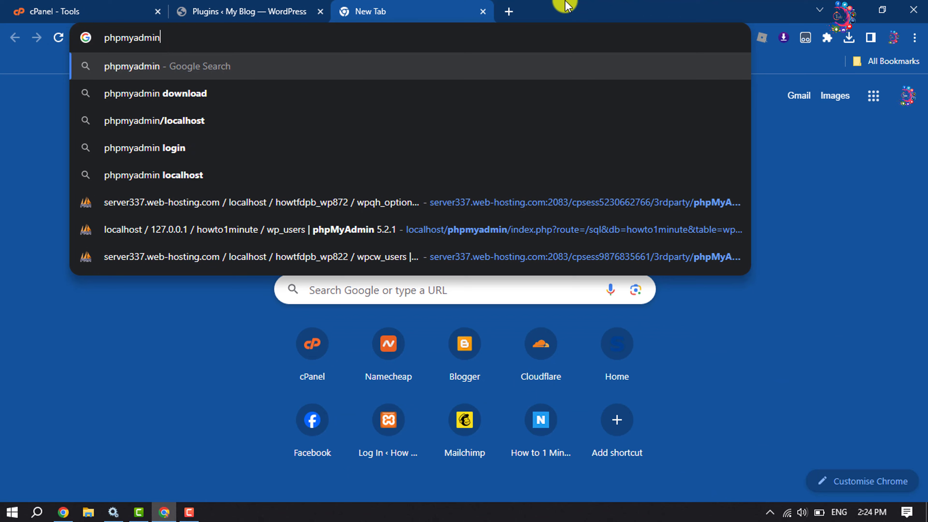
{"action": "key", "text": "Return"}
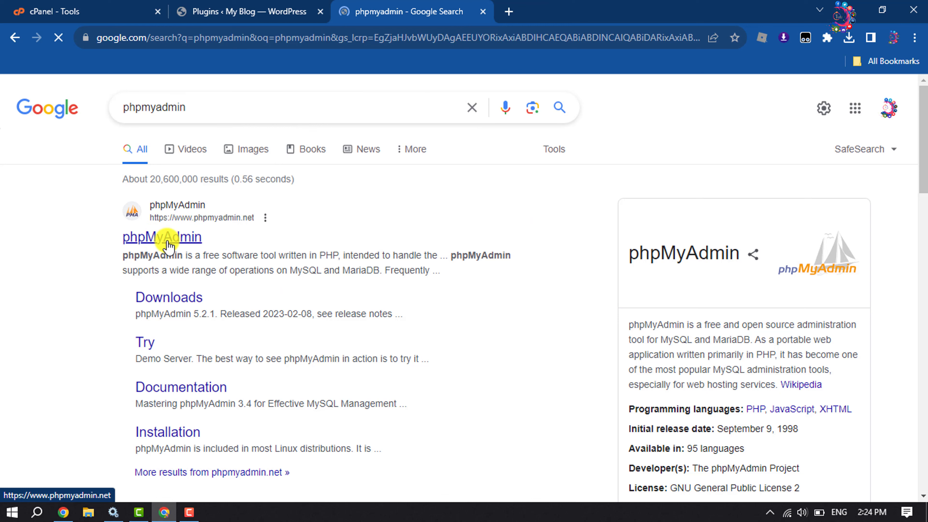
{"action": "left_click", "coordinate": [168, 244]}
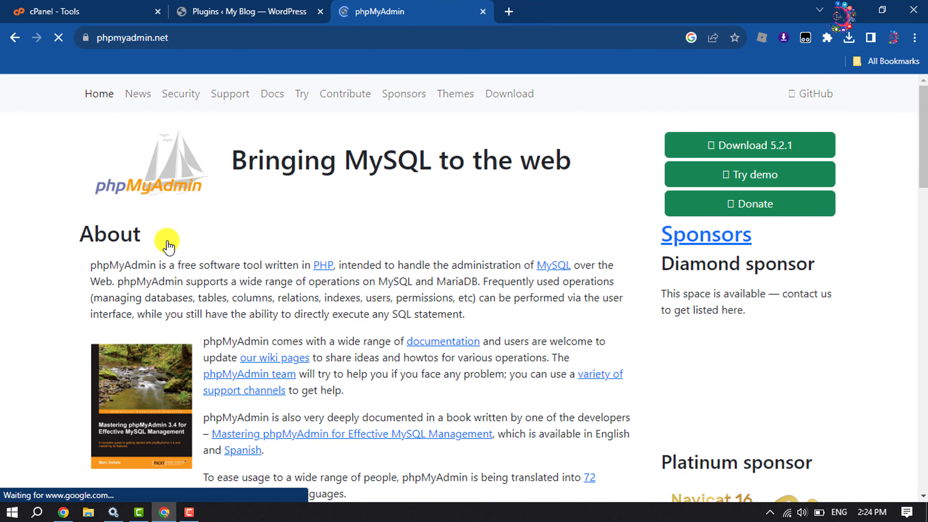
{"action": "left_click", "coordinate": [767, 144]}
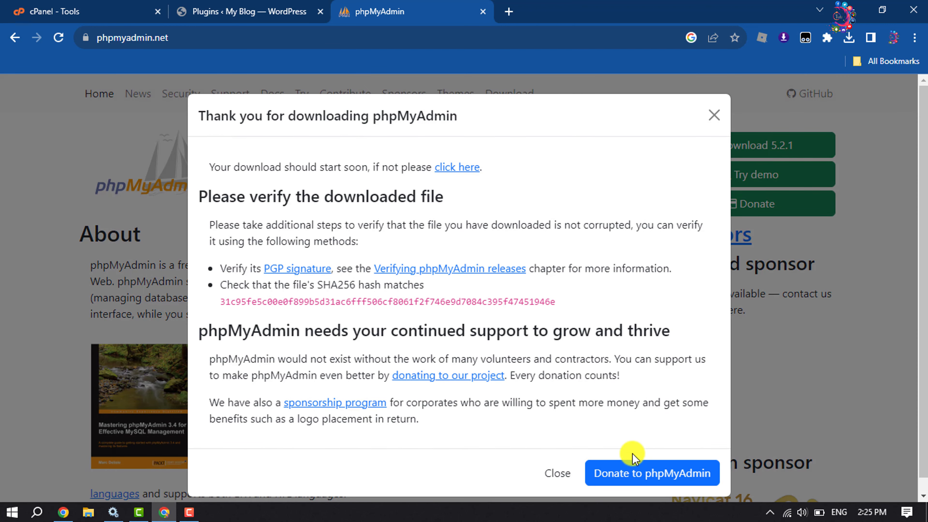
{"action": "left_click", "coordinate": [848, 40]}
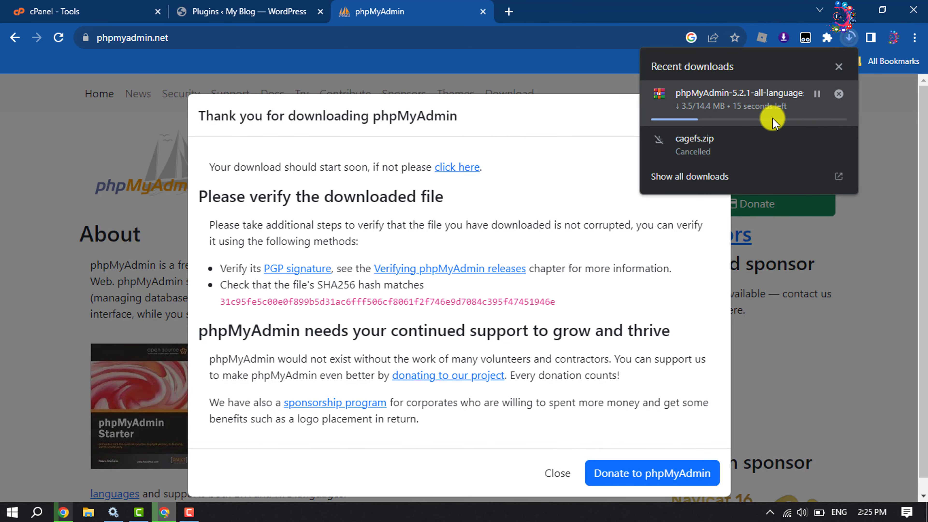
{"action": "left_click", "coordinate": [882, 124]}
{"action": "left_click", "coordinate": [482, 11]}
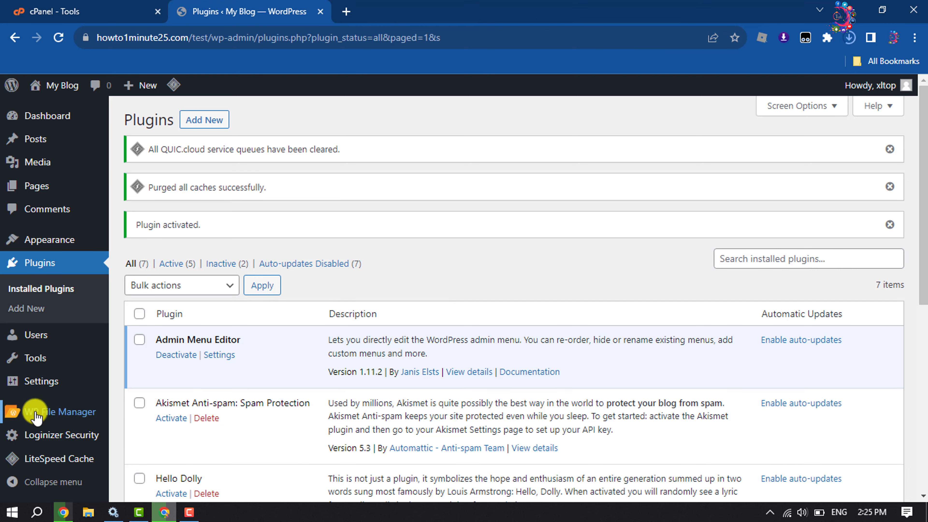
- Open WP File Manager, dismiss its welcome message, and browse the test root folder's files
{"action": "mouse_move", "coordinate": [35, 417]}
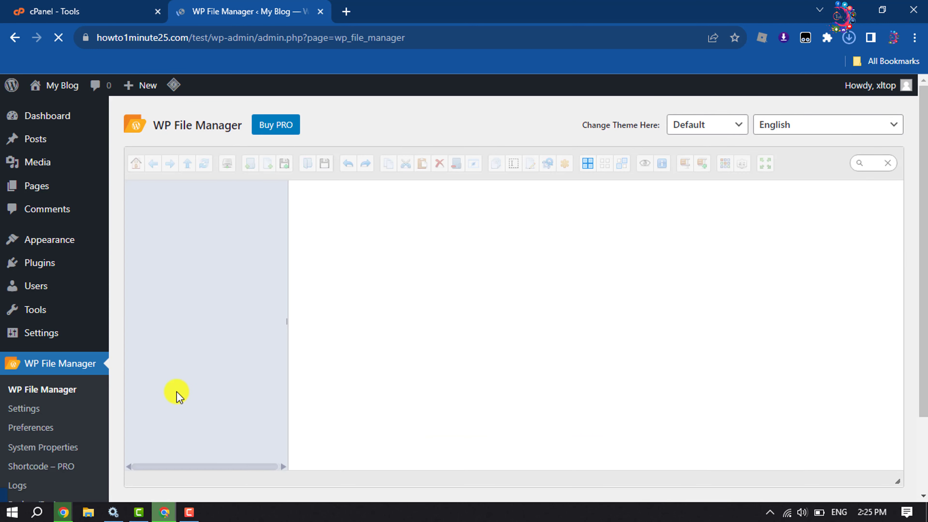
{"action": "key", "text": "Escape"}
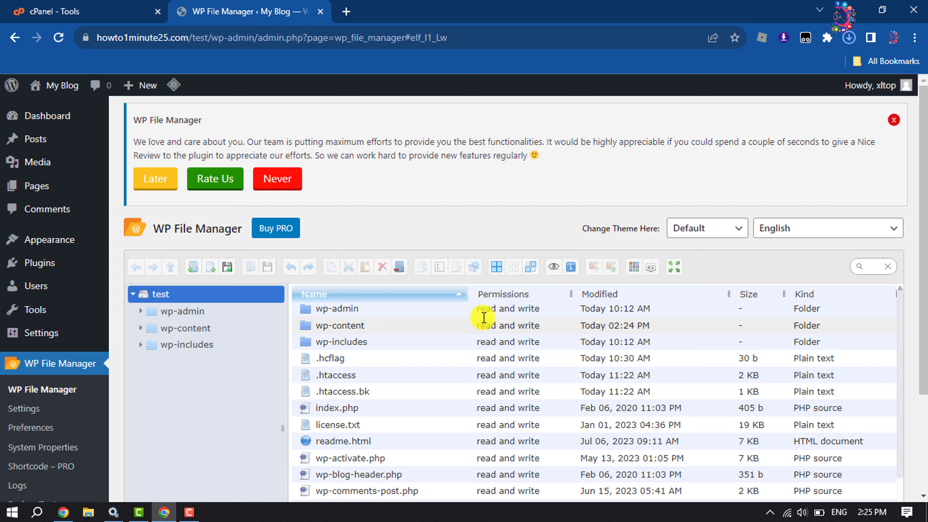
{"action": "scroll", "coordinate": [377, 358], "scroll_direction": "down", "scroll_amount": 2}
{"action": "scroll", "coordinate": [385, 361], "scroll_direction": "down", "scroll_amount": 1}
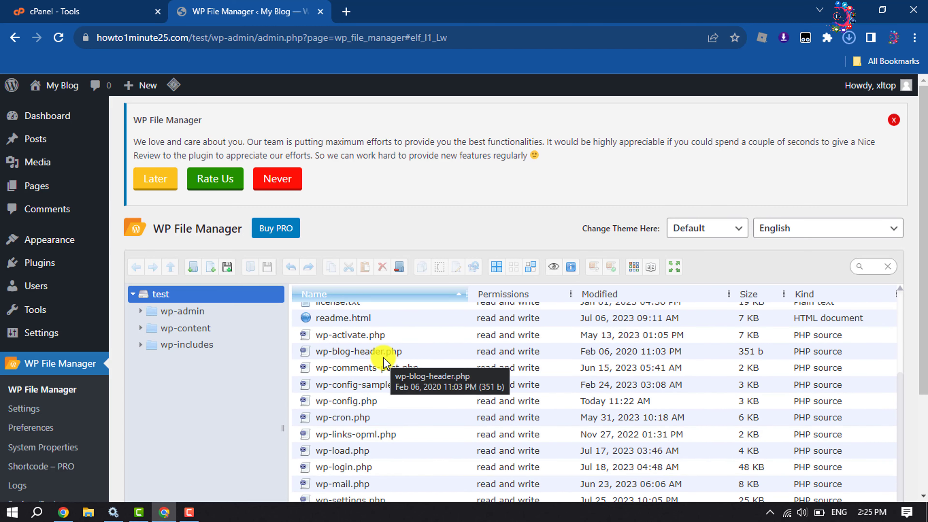
{"action": "scroll", "coordinate": [385, 360], "scroll_direction": "up", "scroll_amount": 3}
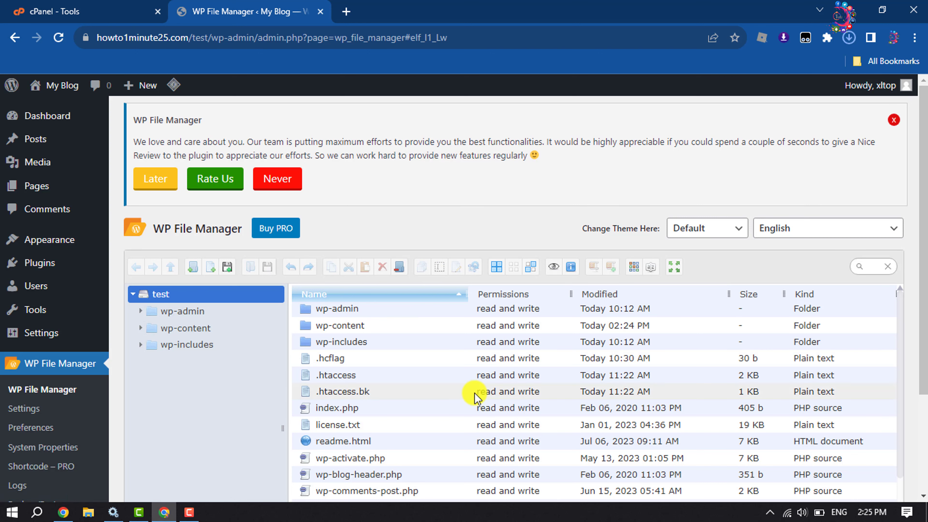
- Upload phpMyAdmin-5.2.1-all-languages.zip from Downloads into the test root folder
{"action": "left_click", "coordinate": [227, 268]}
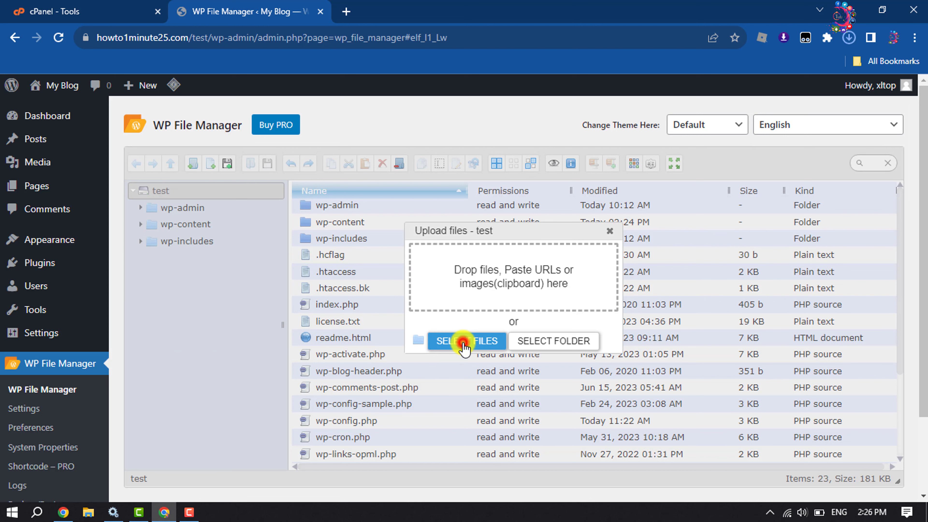
{"action": "left_click", "coordinate": [463, 345]}
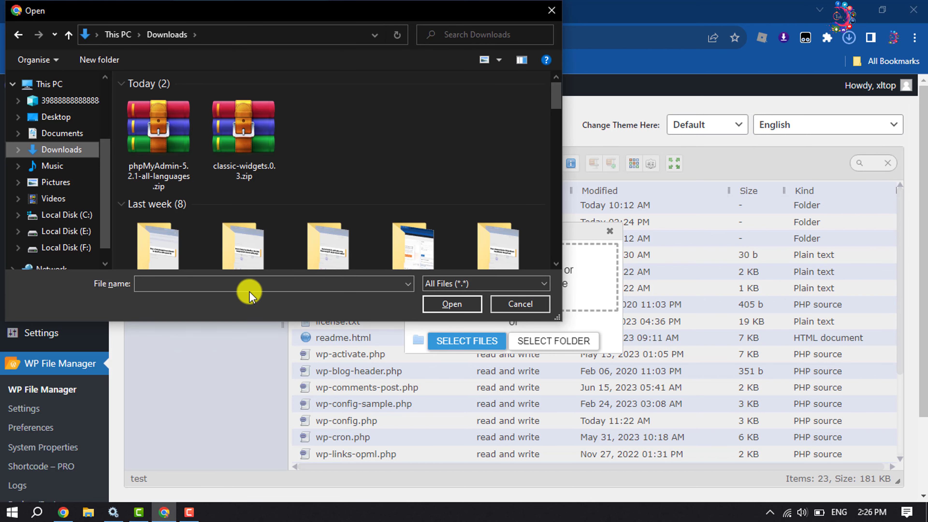
{"action": "left_click", "coordinate": [161, 150]}
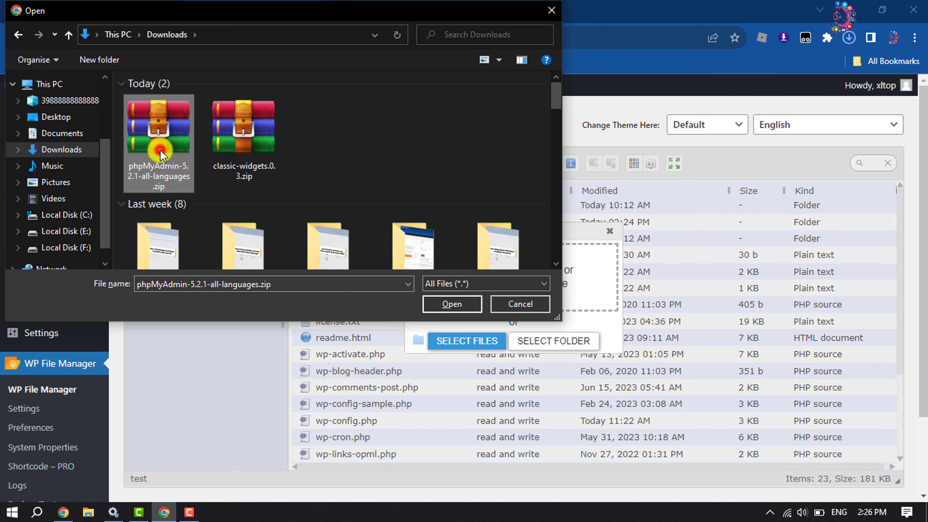
{"action": "left_click", "coordinate": [446, 308]}
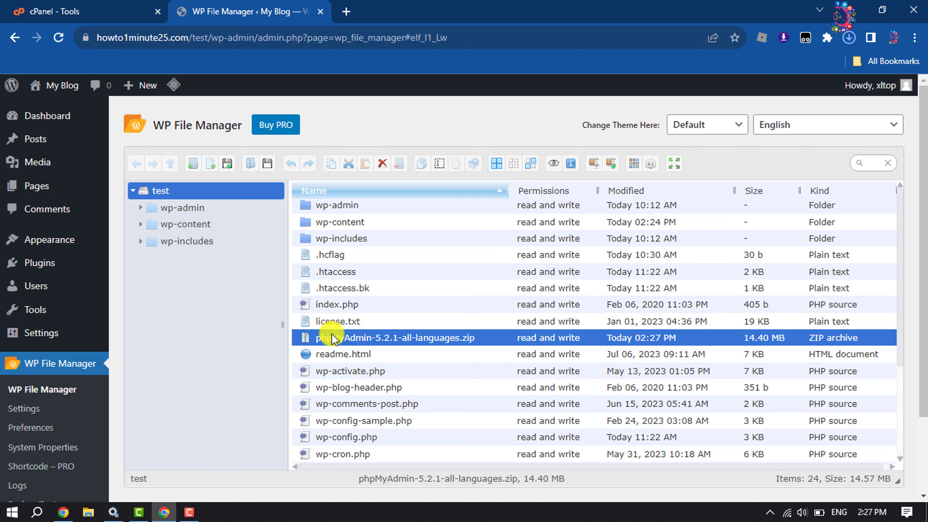
- Extract the phpMyAdmin zip here, creating the phpMyAdmin-5.2.1-all-languages folder
{"action": "right_click", "coordinate": [360, 336]}
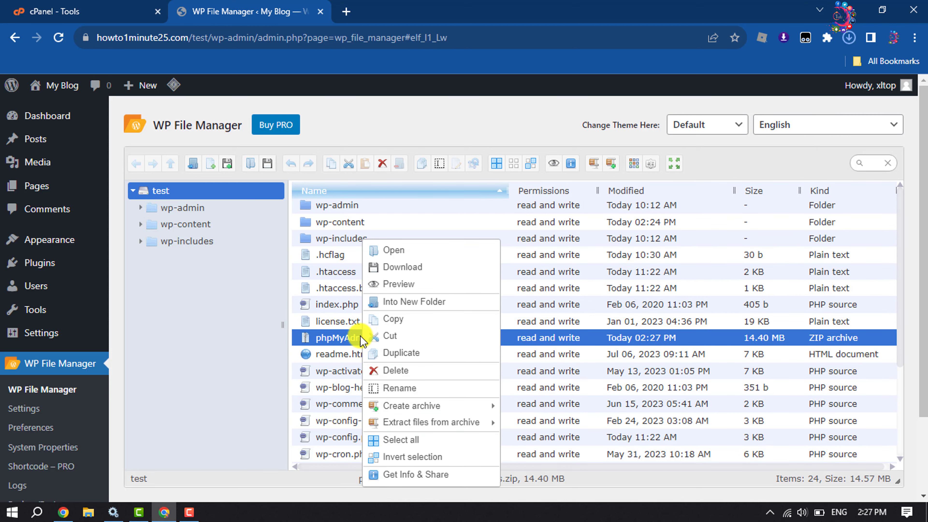
{"action": "mouse_move", "coordinate": [429, 428]}
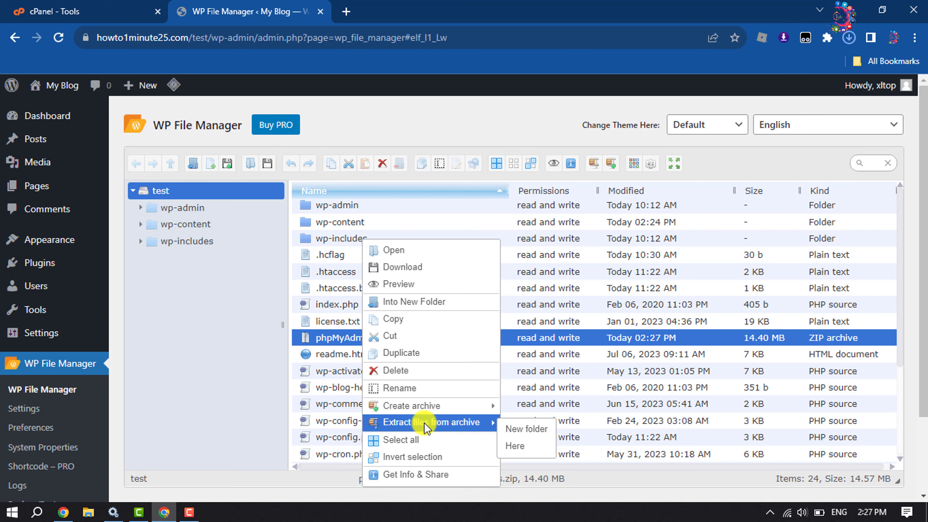
{"action": "left_click", "coordinate": [516, 445]}
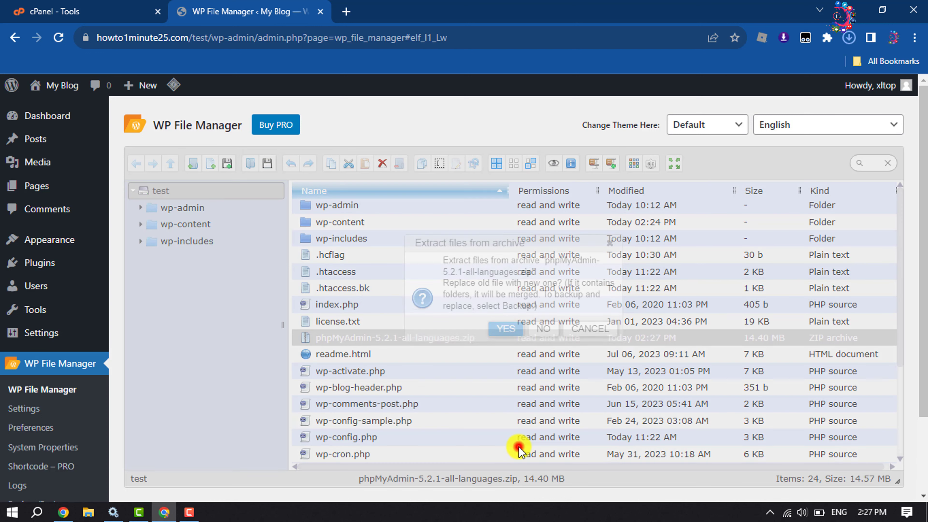
{"action": "left_click", "coordinate": [507, 329]}
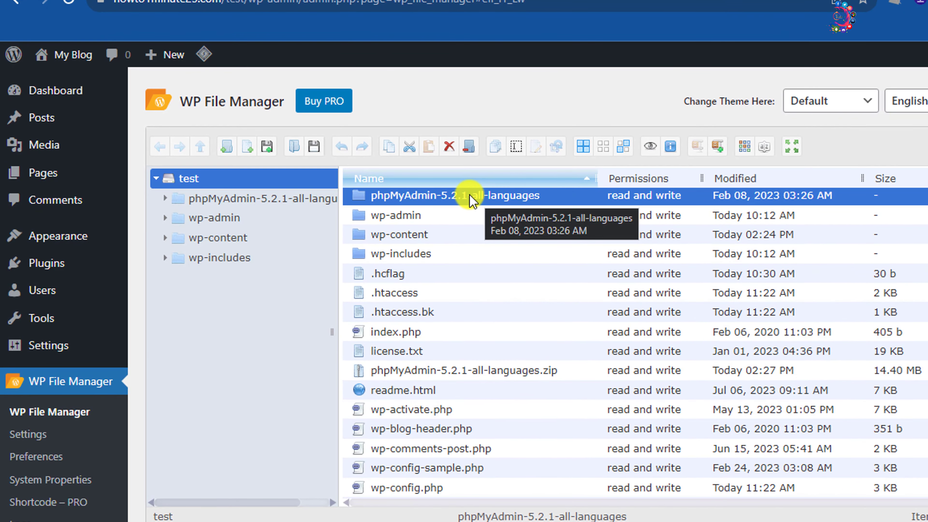
- Rename the extracted folder to phpMyAdmin by deleting its '-5.2.1-all-languages' suffix
{"action": "right_click", "coordinate": [471, 197]}
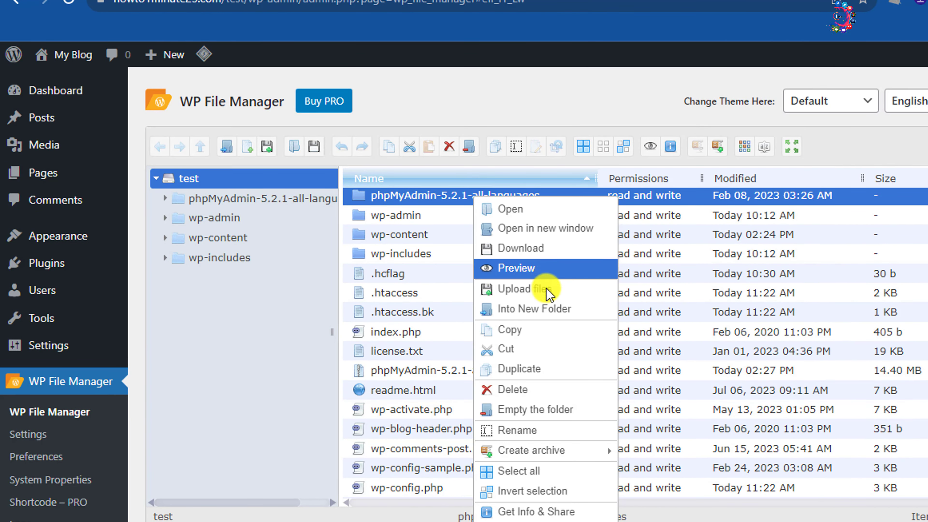
{"action": "left_click", "coordinate": [528, 430]}
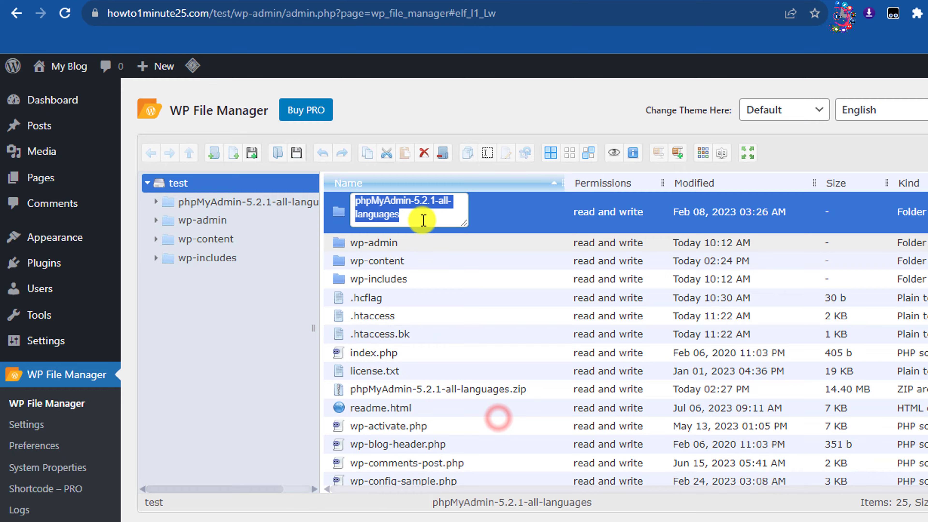
{"action": "left_click", "coordinate": [444, 216]}
{"action": "left_click_drag", "start_coordinate": [378, 223], "coordinate": [371, 207]}
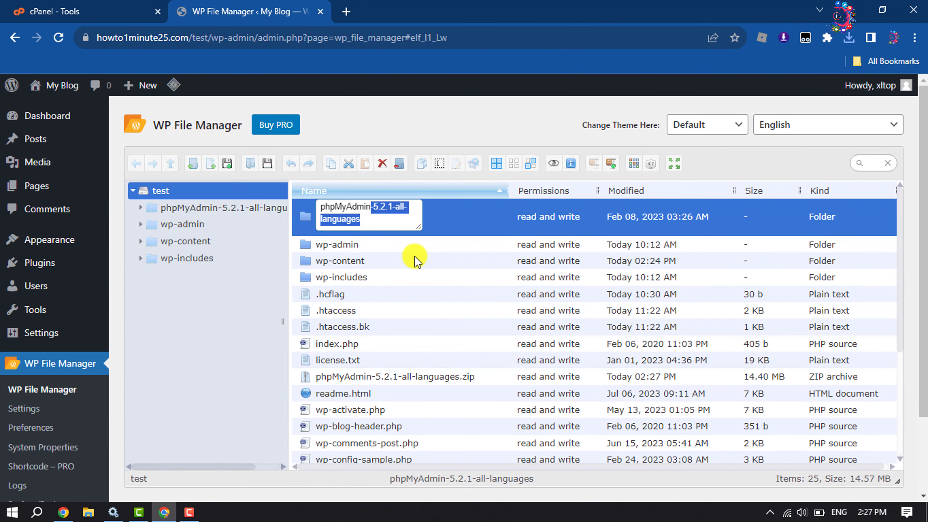
{"action": "key", "text": "BackSpace"}
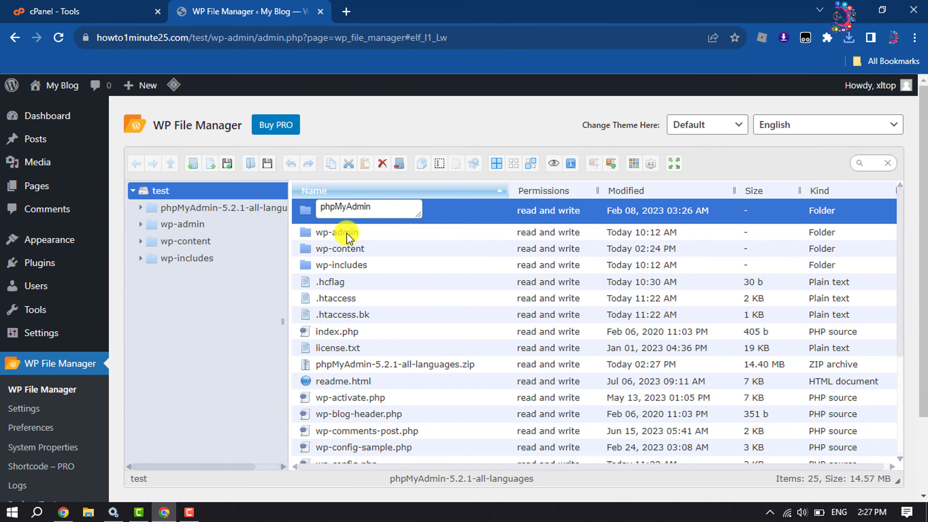
{"action": "key", "text": "Return"}
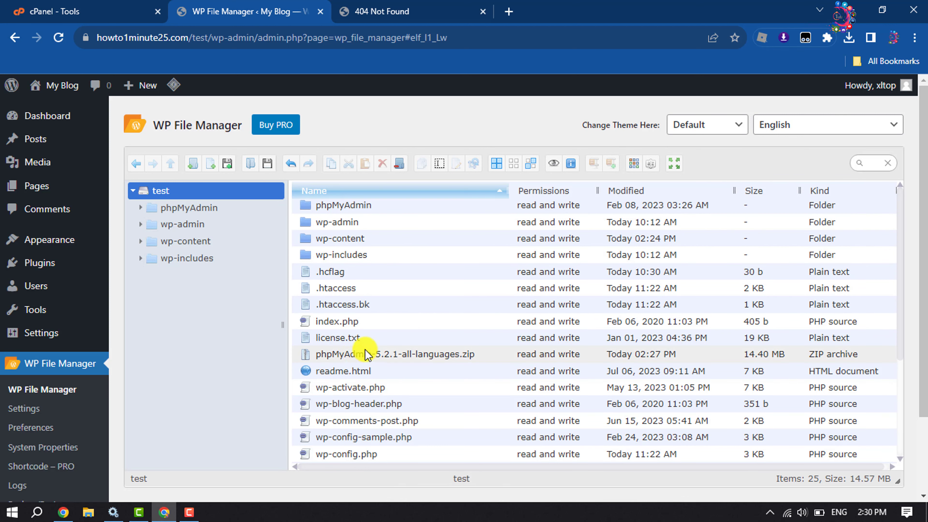
- Permanently delete phpMyAdmin-5.2.1-all-languages.zip from the test folder
{"action": "left_click", "coordinate": [380, 358]}
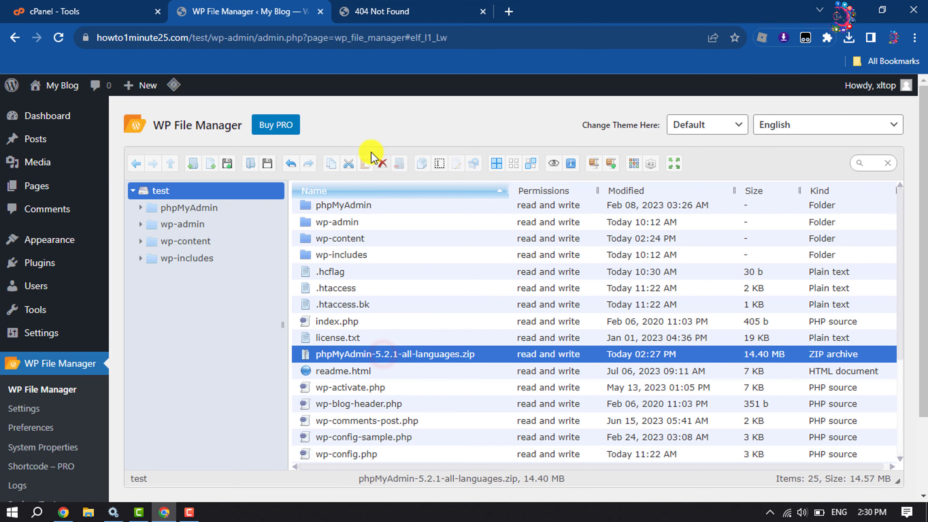
{"action": "left_click", "coordinate": [382, 163]}
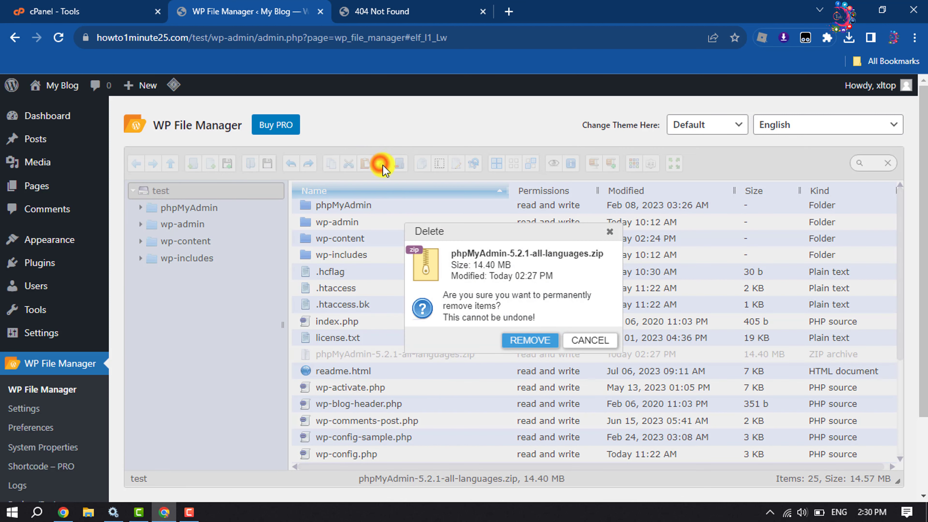
{"action": "left_click", "coordinate": [526, 339]}
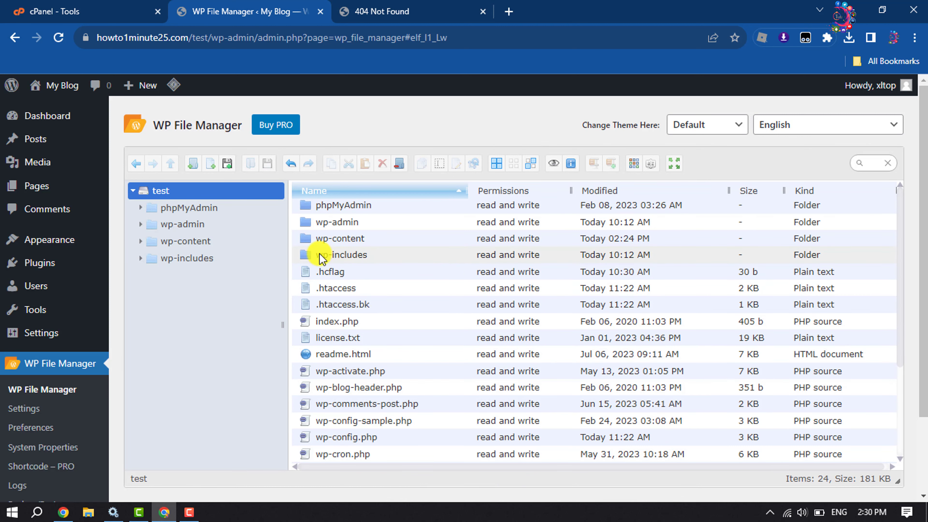
- Open the rename field on the phpMyAdmin folder
{"action": "left_click", "coordinate": [342, 206]}
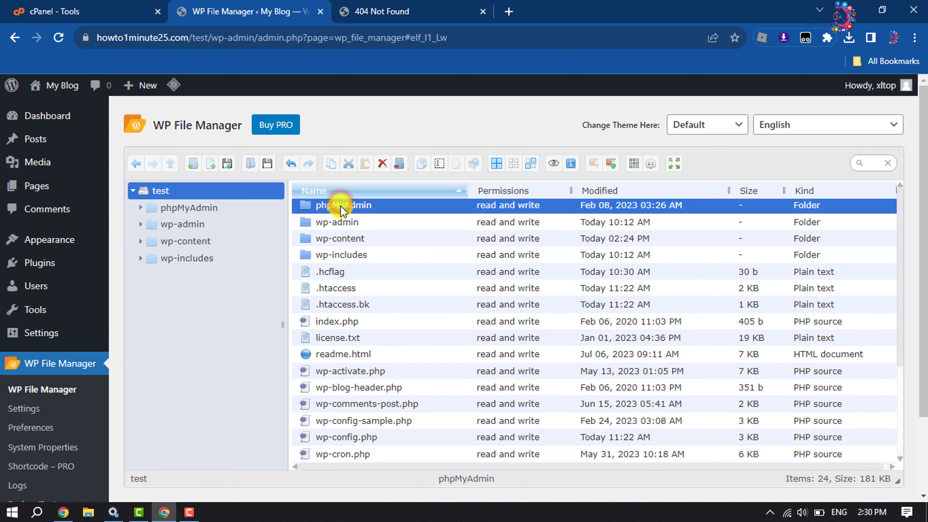
{"action": "right_click", "coordinate": [344, 209]}
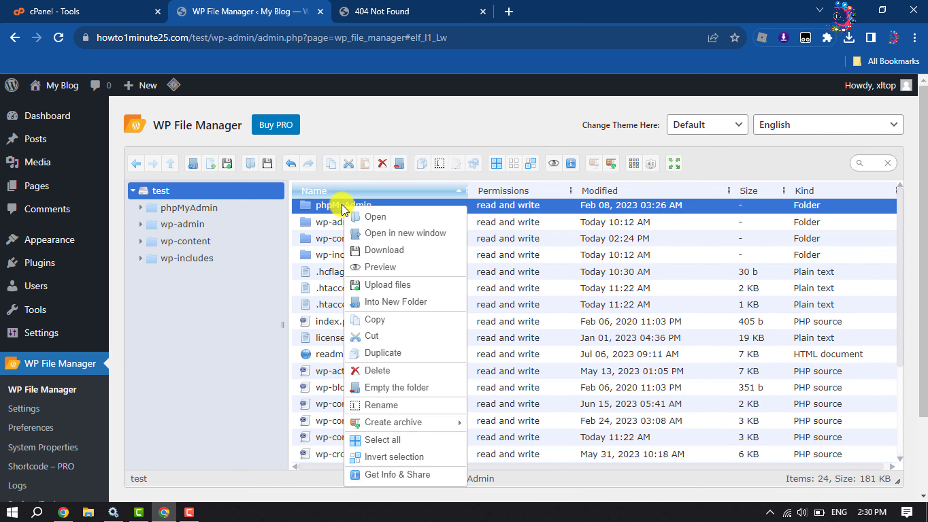
{"action": "left_click", "coordinate": [390, 412]}
{"action": "key", "text": "ctrl+c"}
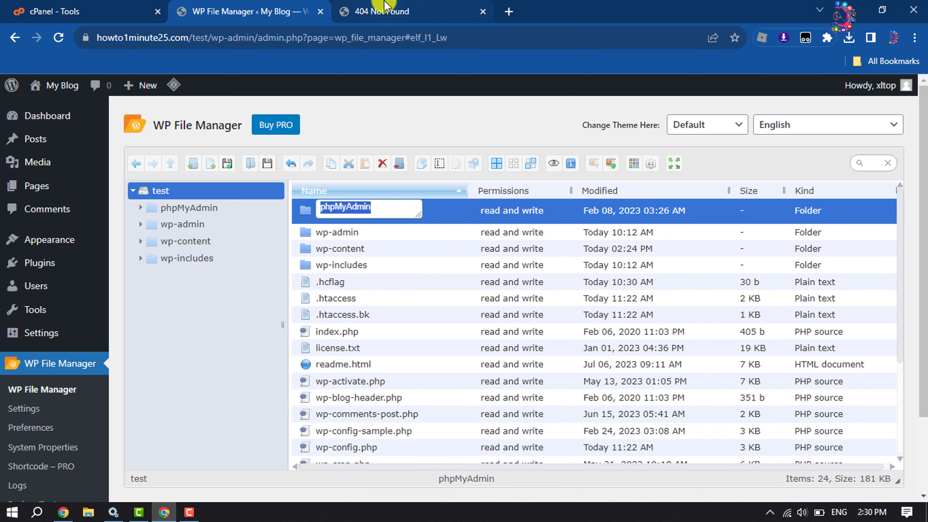
- Open the live site in a new tab and close the 404 Not Found tab
{"action": "mouse_move", "coordinate": [54, 85]}
{"action": "right_click", "coordinate": [60, 109]}
{"action": "left_click", "coordinate": [98, 116]}
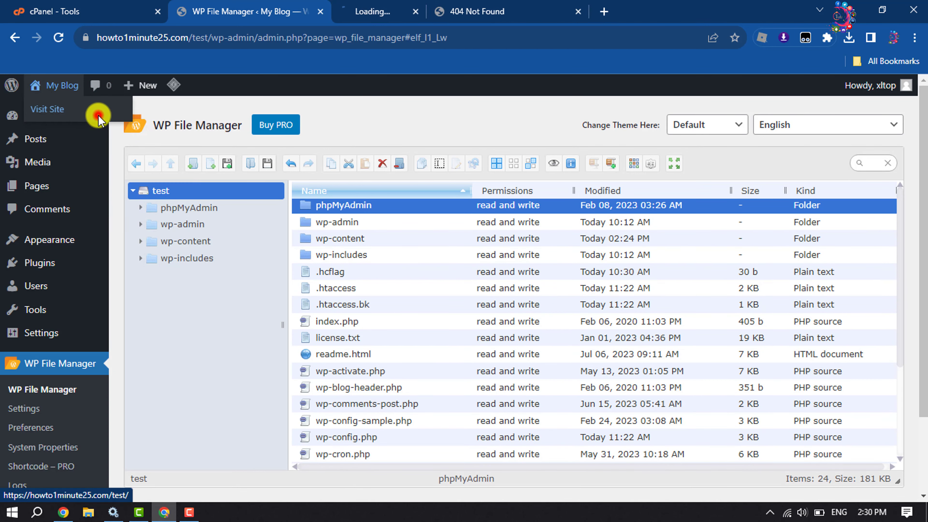
{"action": "left_click", "coordinate": [621, 13]}
{"action": "left_click", "coordinate": [649, 15]}
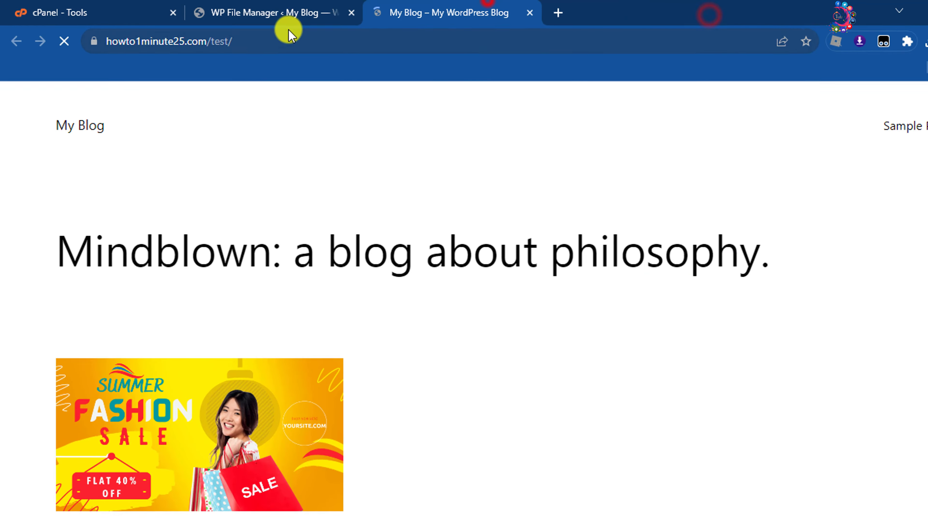
- Append phpMyAdmin to the site address to load howto1minute25.com/test/phpMyAdmin/
{"action": "left_click", "coordinate": [274, 46]}
{"action": "left_click", "coordinate": [311, 46]}
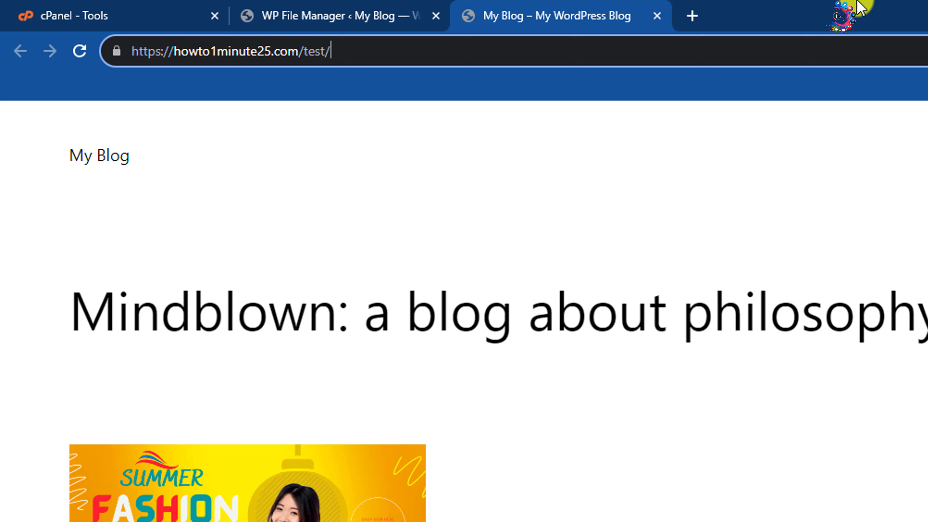
{"action": "key", "text": "ctrl+v"}
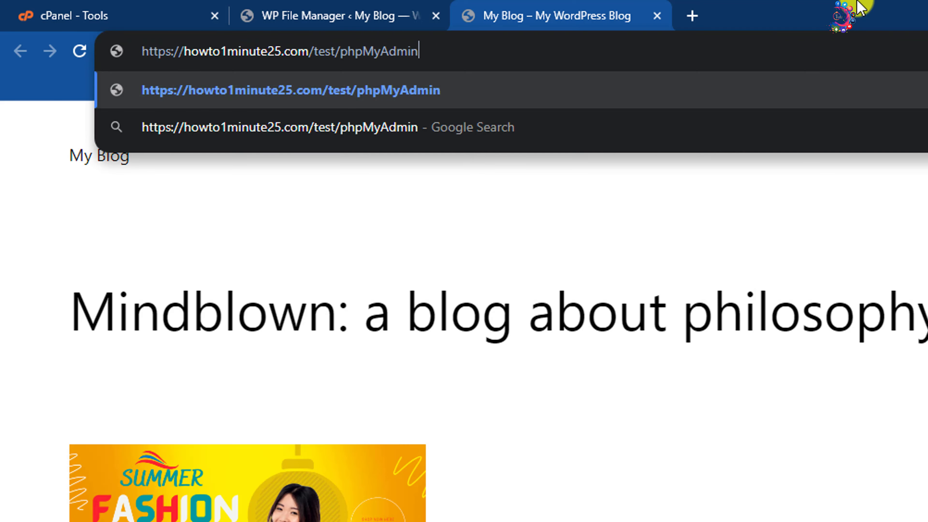
{"action": "key", "text": "Return"}
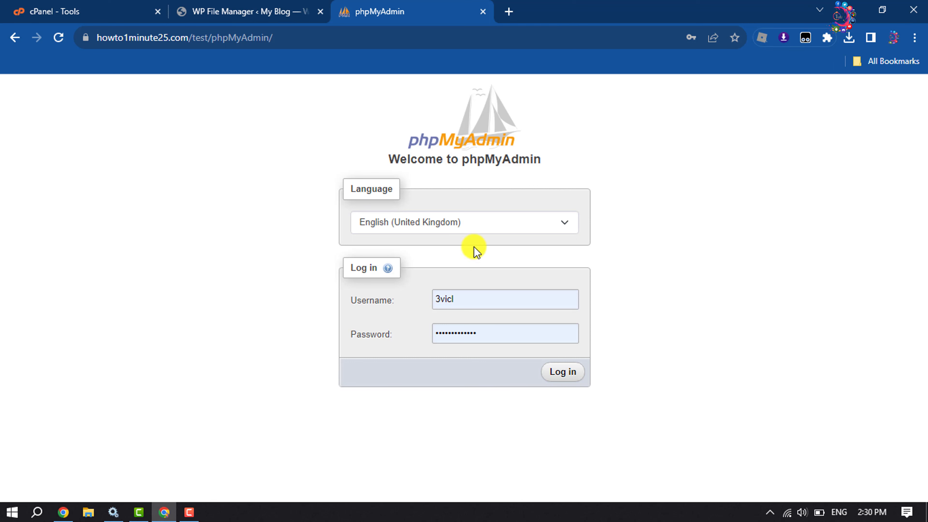
{"action": "left_click", "coordinate": [486, 297]}
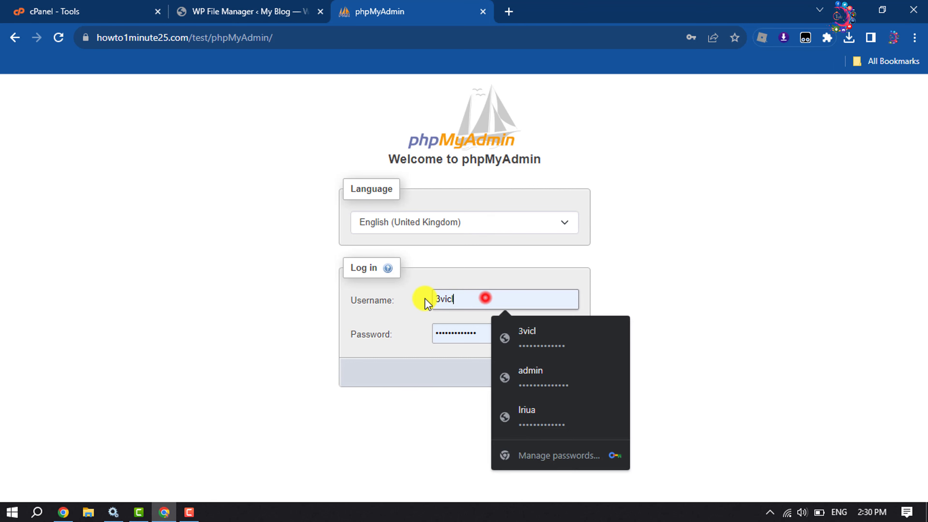
{"action": "left_click", "coordinate": [455, 333]}
{"action": "left_click", "coordinate": [454, 298]}
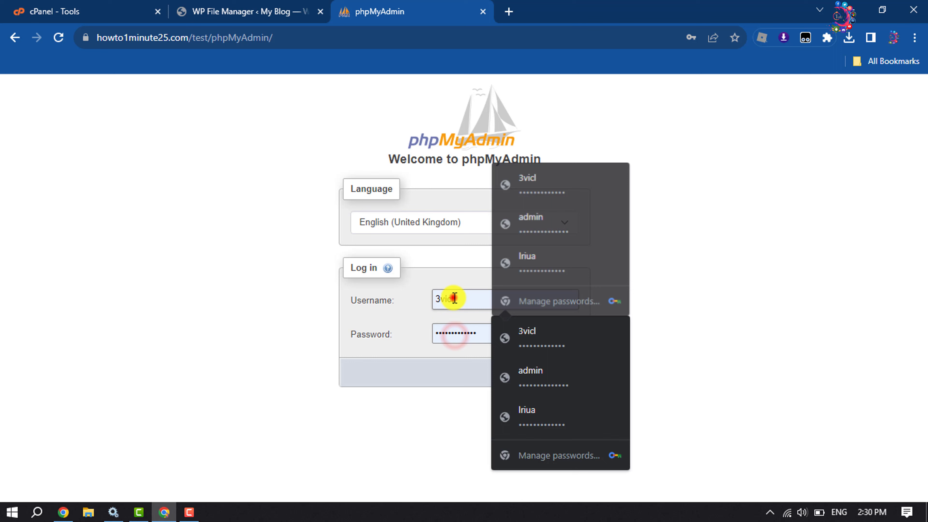
{"action": "double_click", "coordinate": [454, 298]}
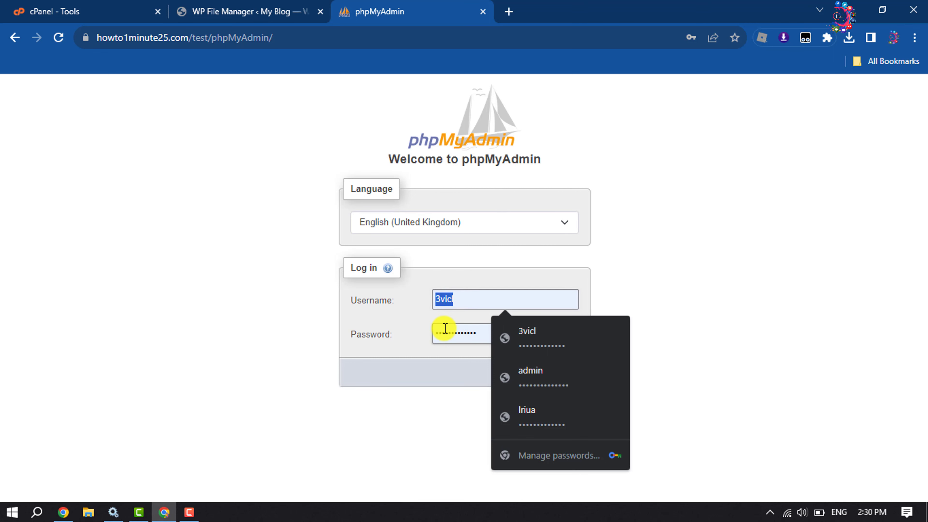
{"action": "left_click", "coordinate": [467, 294]}
{"action": "left_click", "coordinate": [453, 341]}
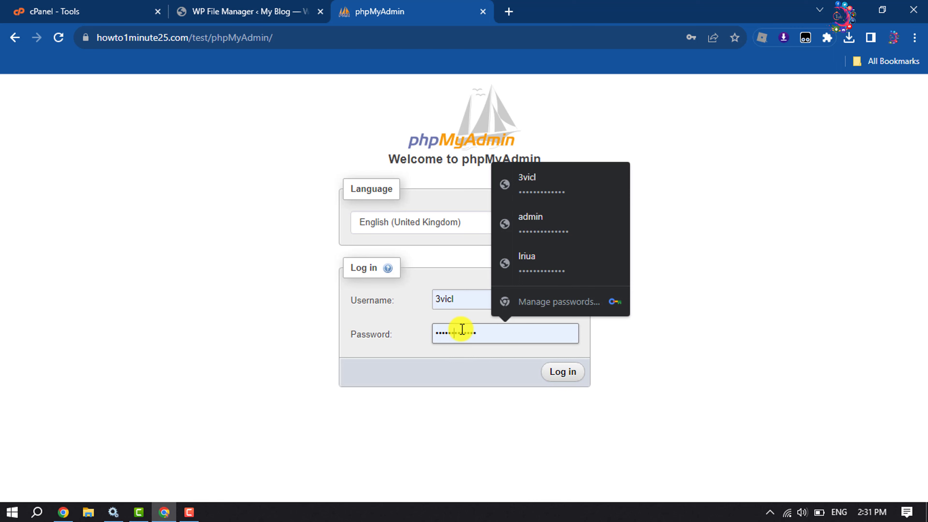
- Open wp-config.php in WP File Manager's Code Editor
{"action": "left_click", "coordinate": [248, 12]}
{"action": "scroll", "coordinate": [372, 286], "scroll_direction": "down", "scroll_amount": 2}
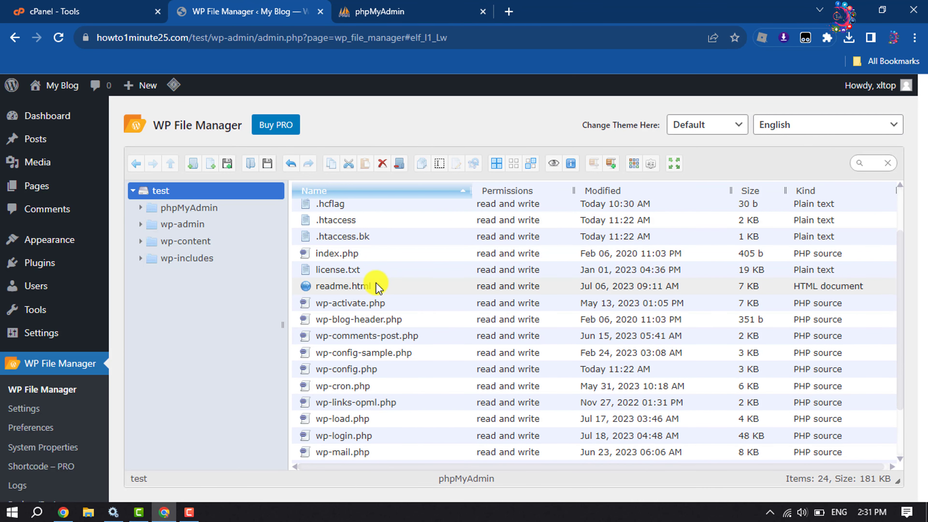
{"action": "scroll", "coordinate": [375, 289], "scroll_direction": "up", "scroll_amount": 2}
{"action": "scroll", "coordinate": [373, 290], "scroll_direction": "down", "scroll_amount": 2}
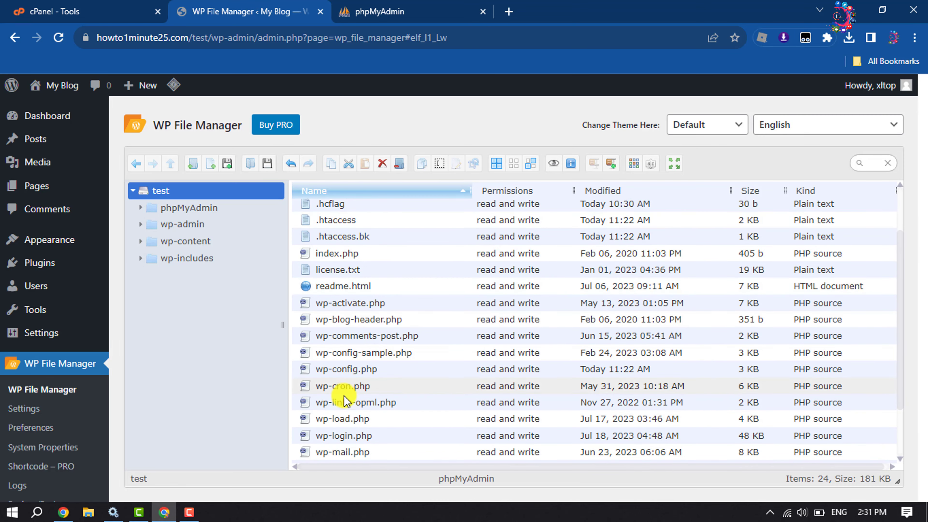
{"action": "left_click", "coordinate": [346, 370]}
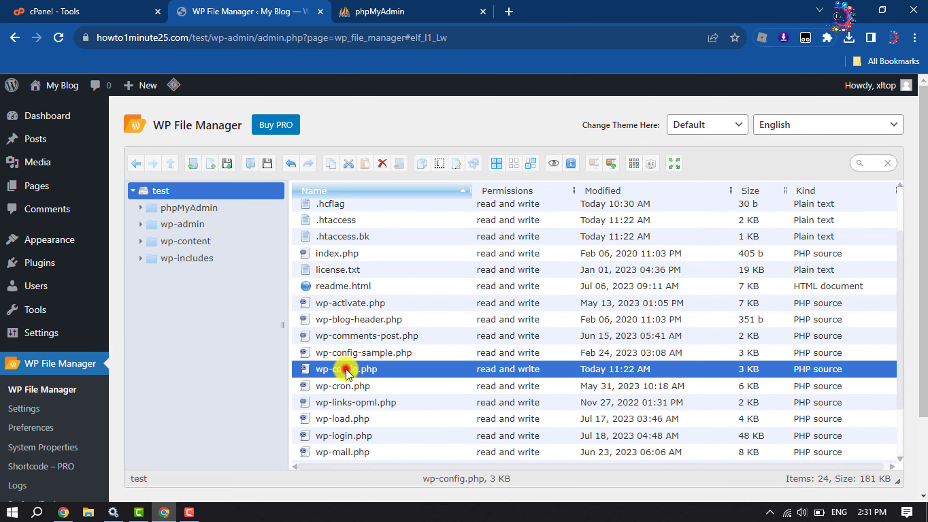
{"action": "right_click", "coordinate": [346, 369]}
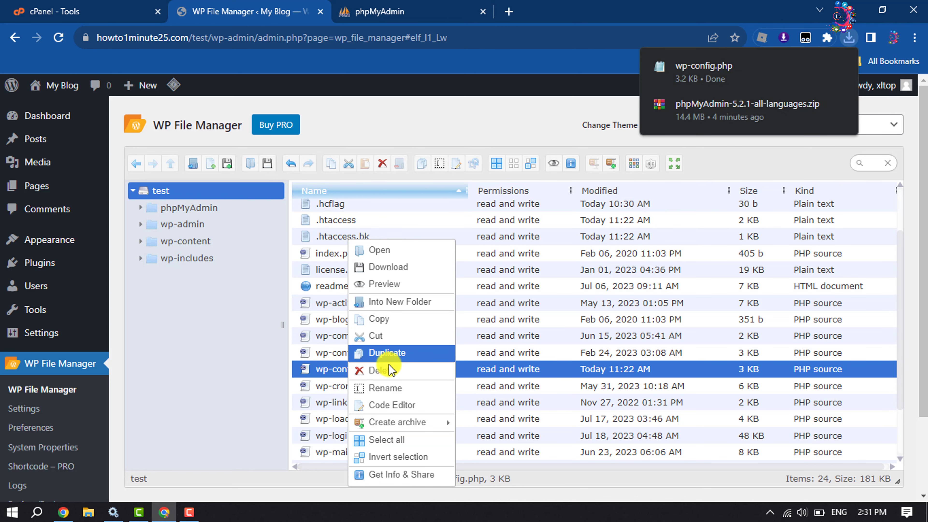
{"action": "left_click", "coordinate": [385, 405]}
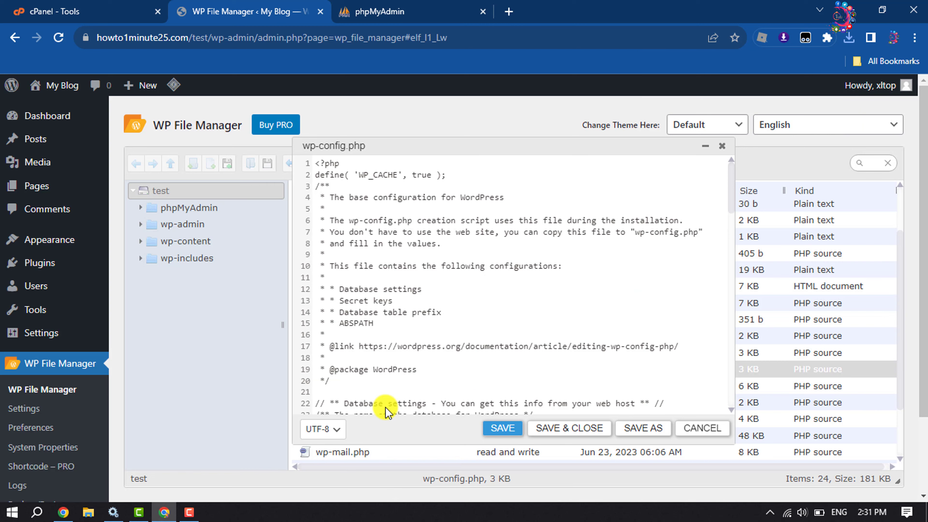
- Select the DB_USER database username value in wp-config.php
{"action": "scroll", "coordinate": [371, 339], "scroll_direction": "down", "scroll_amount": 4}
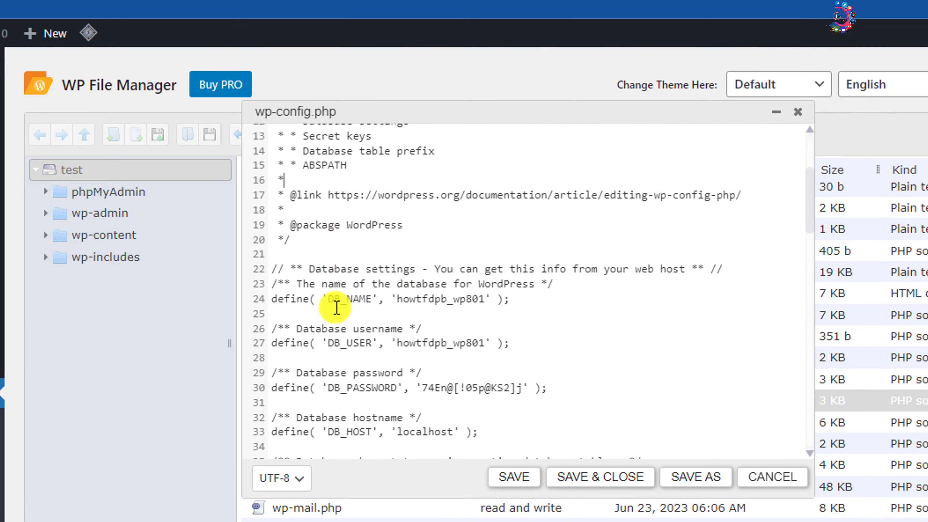
{"action": "left_click", "coordinate": [336, 304]}
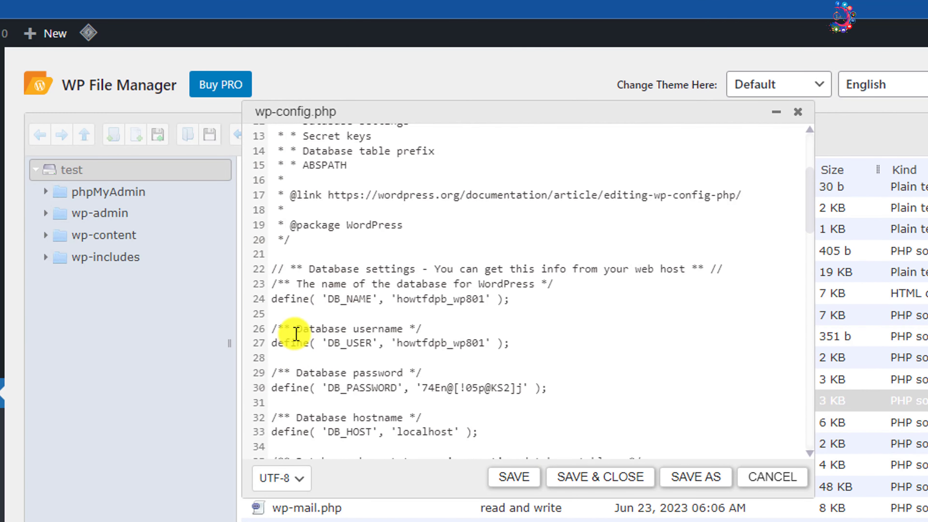
{"action": "left_click_drag", "start_coordinate": [290, 329], "coordinate": [492, 344]}
{"action": "key", "text": "ctrl+c"}
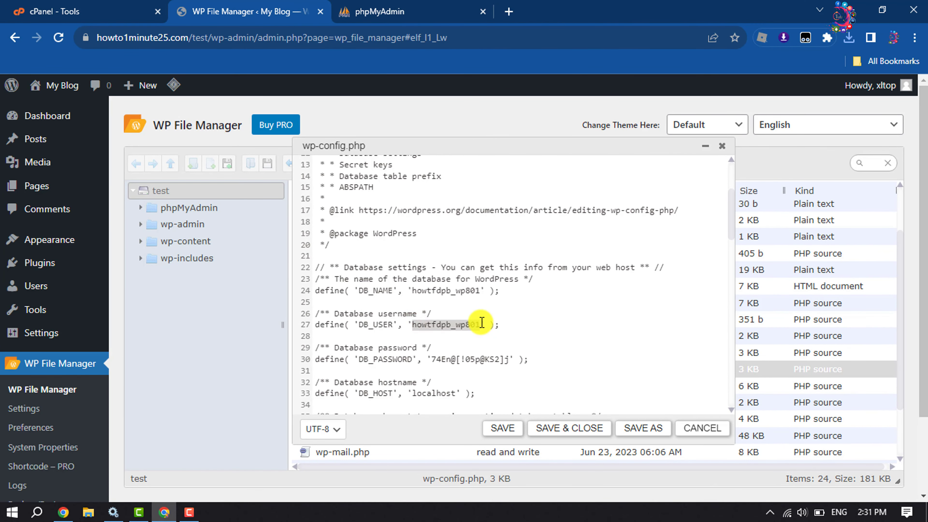
- Paste the database username into the phpMyAdmin Username field
{"action": "left_click", "coordinate": [379, 4]}
{"action": "double_click", "coordinate": [477, 298]}
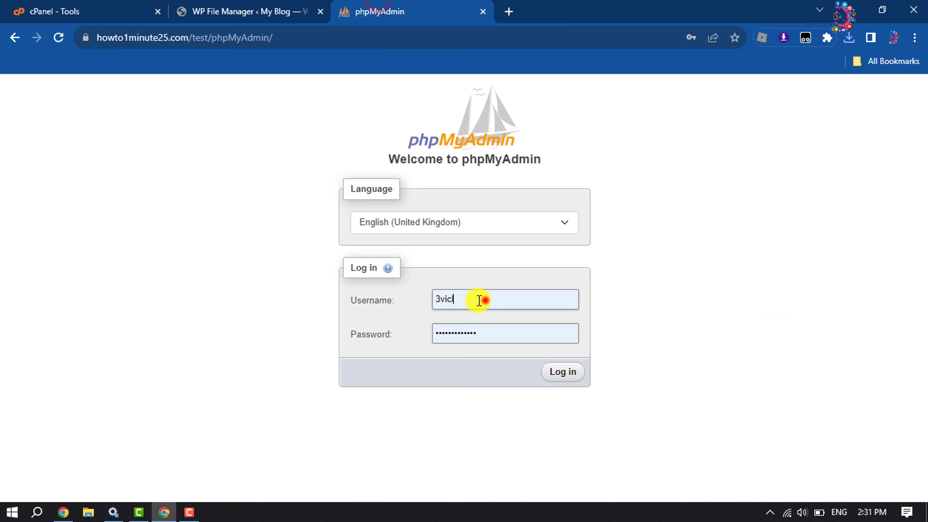
{"action": "key", "text": "ctrl+v"}
- Copy DB_PASSWORD from wp-config.php, paste it as the password, and log in
{"action": "left_click", "coordinate": [300, 5]}
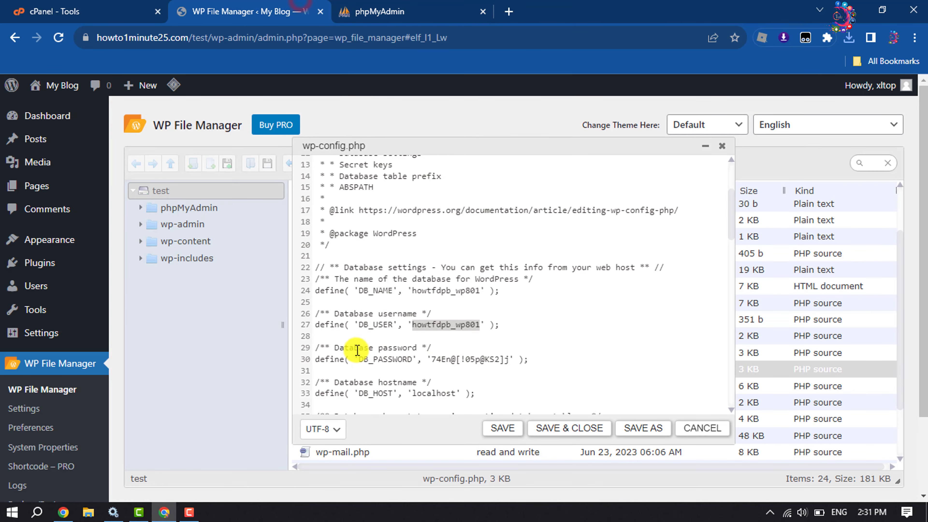
{"action": "left_click_drag", "start_coordinate": [334, 347], "coordinate": [506, 360]}
{"action": "key", "text": "ctrl+c"}
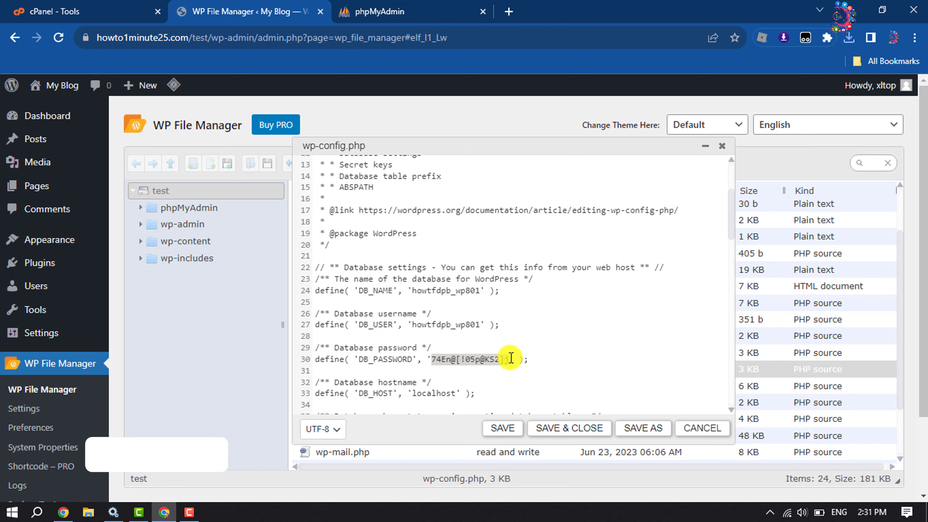
{"action": "left_click", "coordinate": [404, 8]}
{"action": "double_click", "coordinate": [490, 336]}
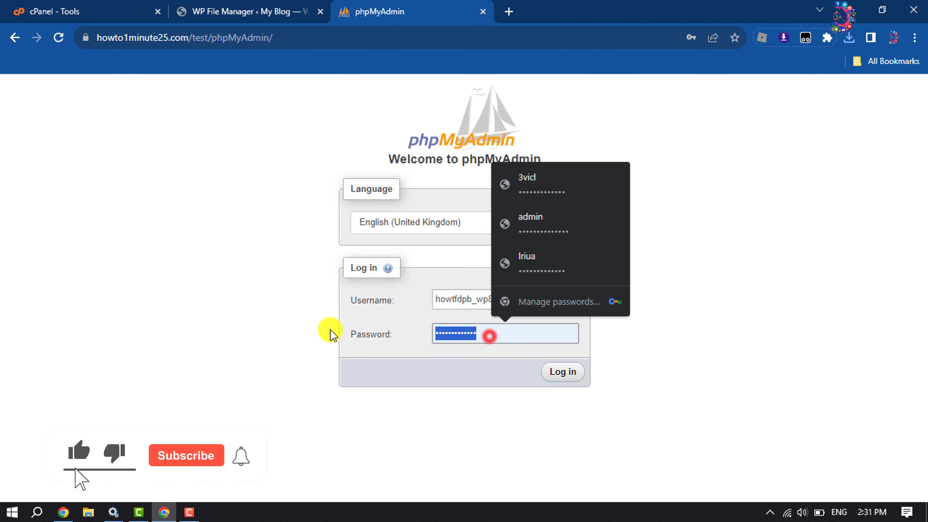
{"action": "key", "text": "ctrl+v"}
{"action": "left_click", "coordinate": [557, 372]}
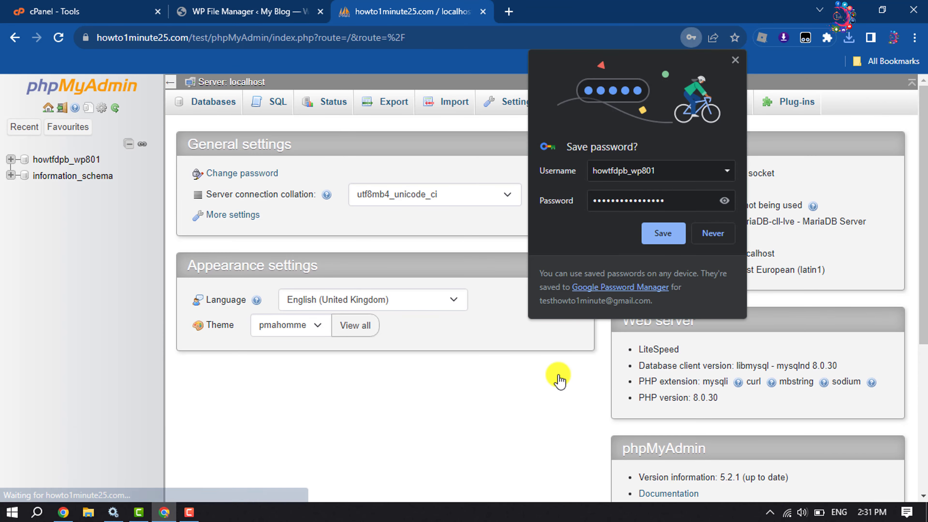
- Dismiss Chrome's save-password offer and open the howtfdpb_wp801 database to list its wpzt_ tables
{"action": "left_click", "coordinate": [730, 62]}
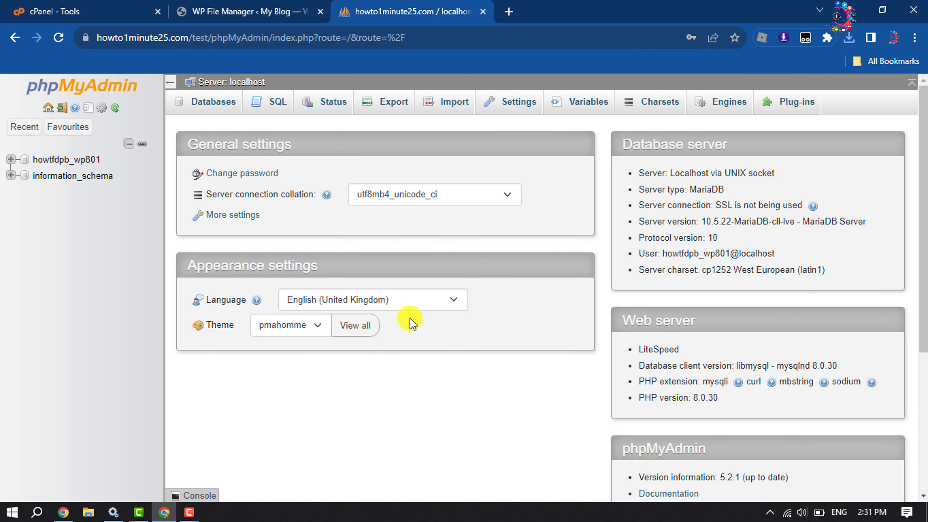
{"action": "scroll", "coordinate": [410, 323], "scroll_direction": "down", "scroll_amount": 5}
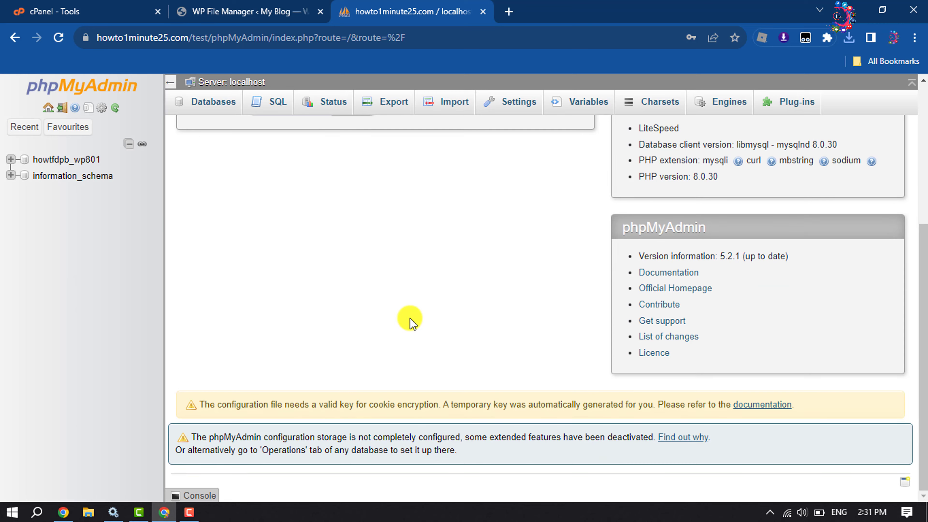
{"action": "scroll", "coordinate": [410, 324], "scroll_direction": "up", "scroll_amount": 5}
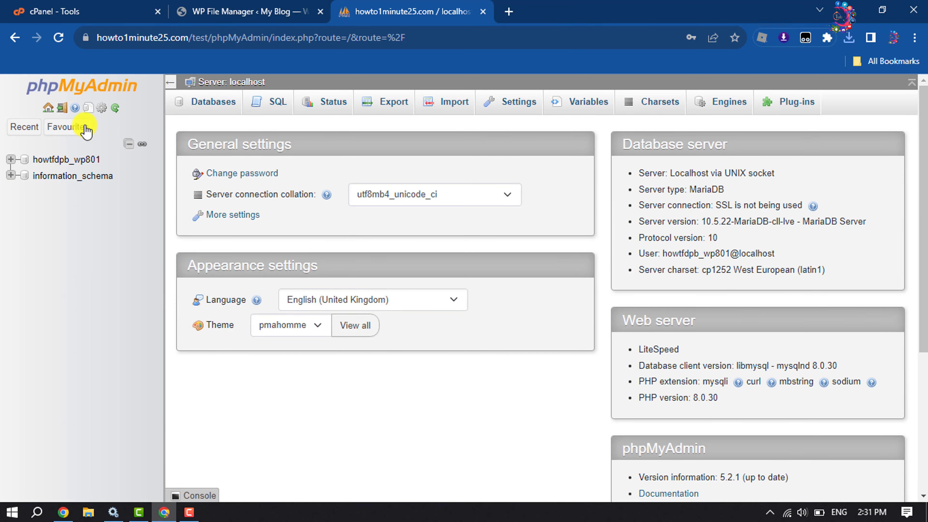
{"action": "left_click", "coordinate": [77, 159]}
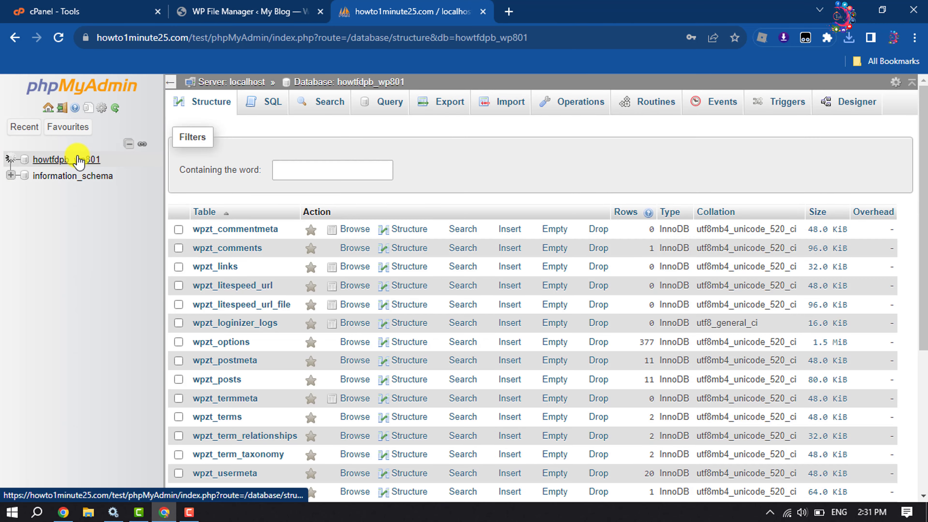
{"action": "scroll", "coordinate": [318, 358], "scroll_direction": "down", "scroll_amount": 5}
{"action": "scroll", "coordinate": [321, 366], "scroll_direction": "up", "scroll_amount": 5}
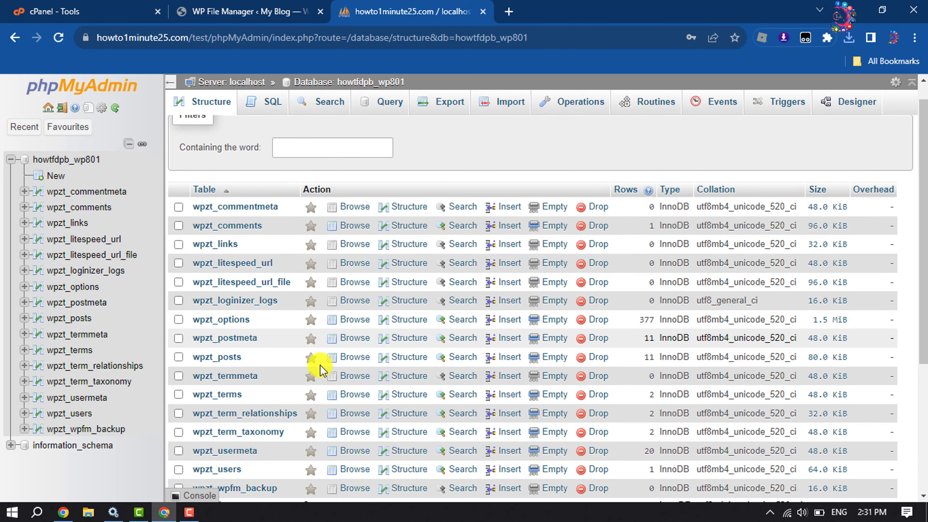